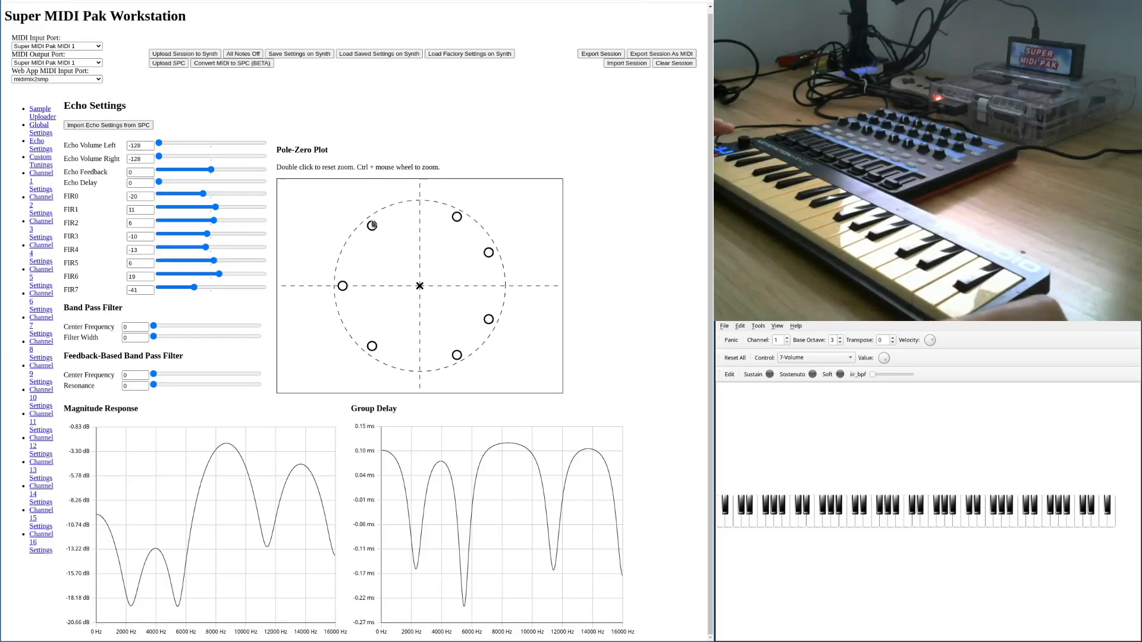
- Rearrange the filter zeros in the pole-zero plot, spreading the upper zeros along the unit circle and pulling the negative real-axis zero inward
drag(372, 225, 430, 258)
drag(455, 222, 364, 222)
drag(341, 286, 372, 278)
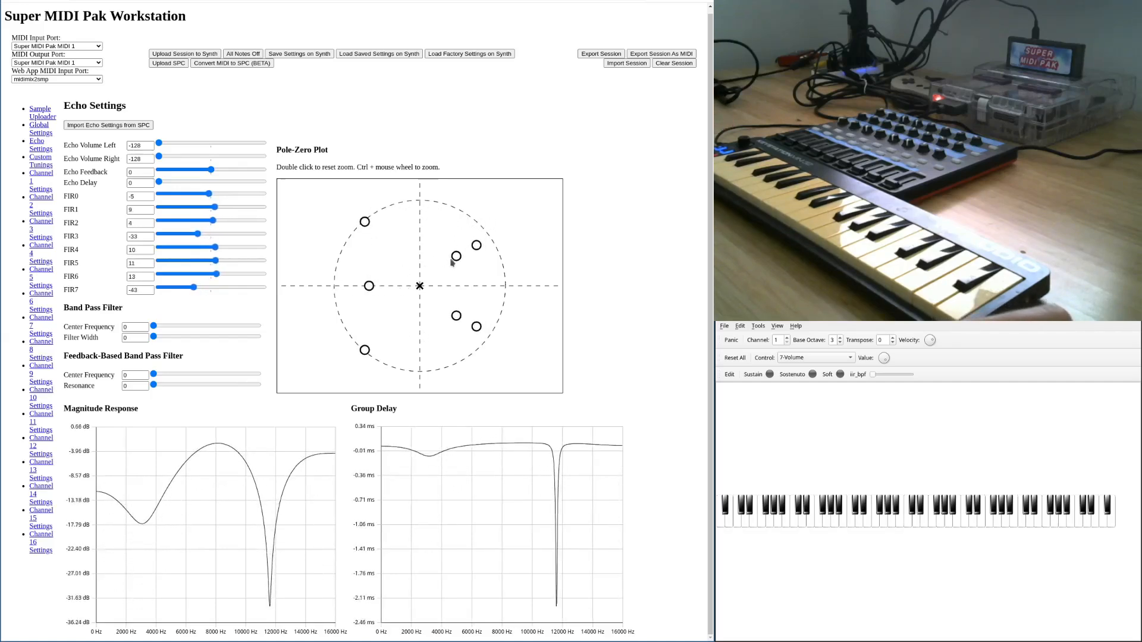
drag(459, 259, 422, 210)
drag(477, 245, 463, 219)
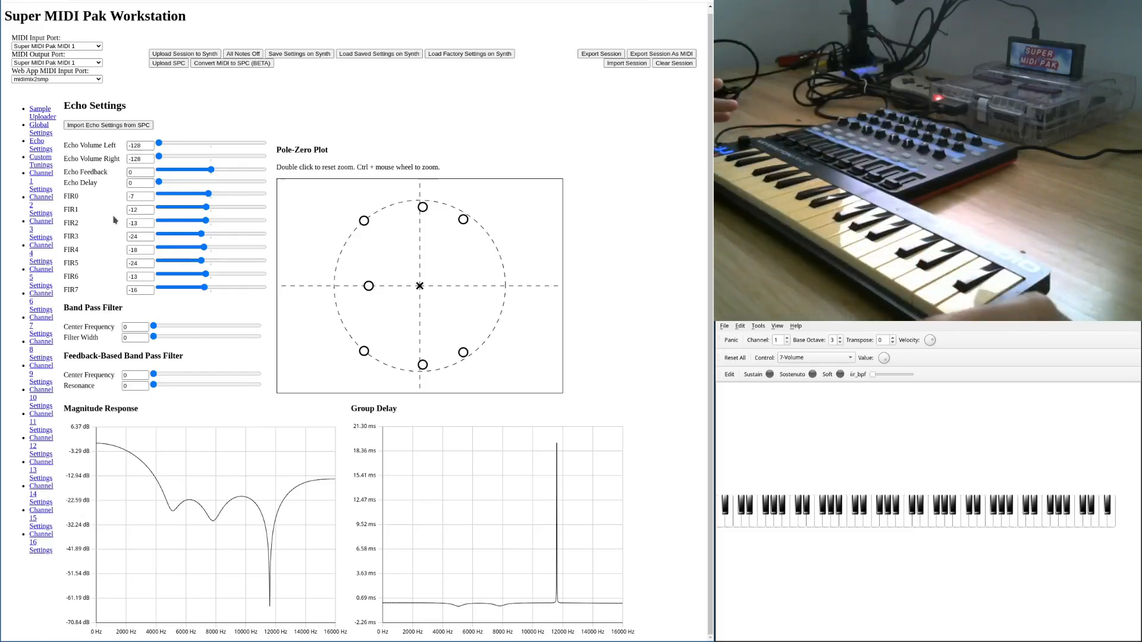
- Apply the feedback-based band pass filter with a center frequency of 0
click(154, 375)
mouse_move(154, 376)
mouse_down()
mouse_move(215, 376)
mouse_move(143, 374)
mouse_up()
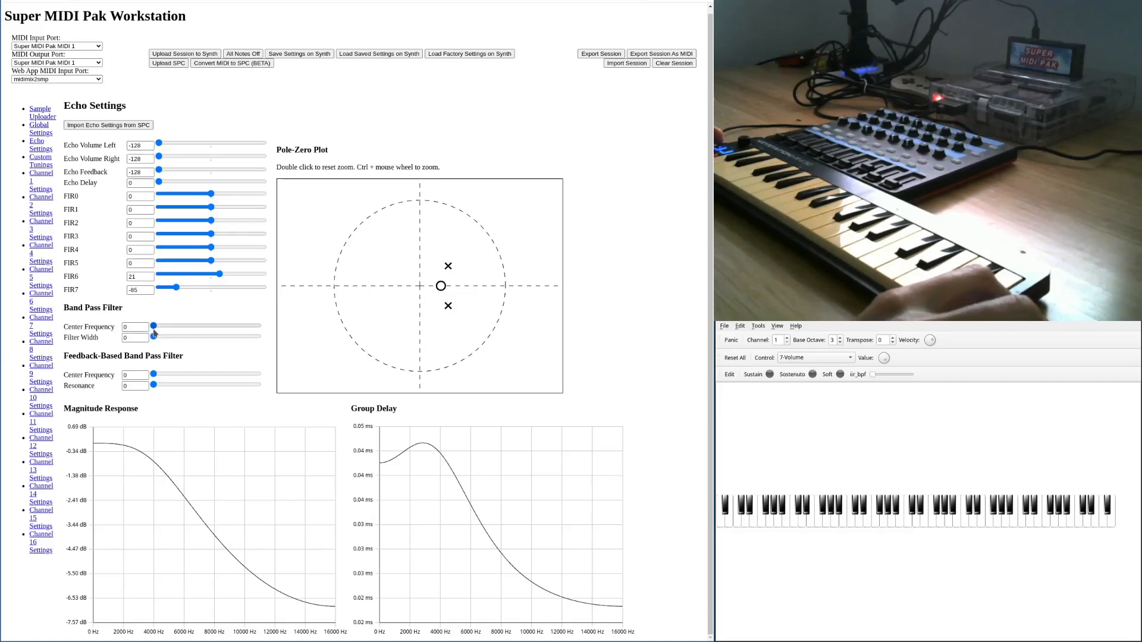
- Set the regular band pass filter's center frequency to 3818 and the echo feedback to 0
drag(154, 330, 168, 328)
drag(156, 171, 213, 172)
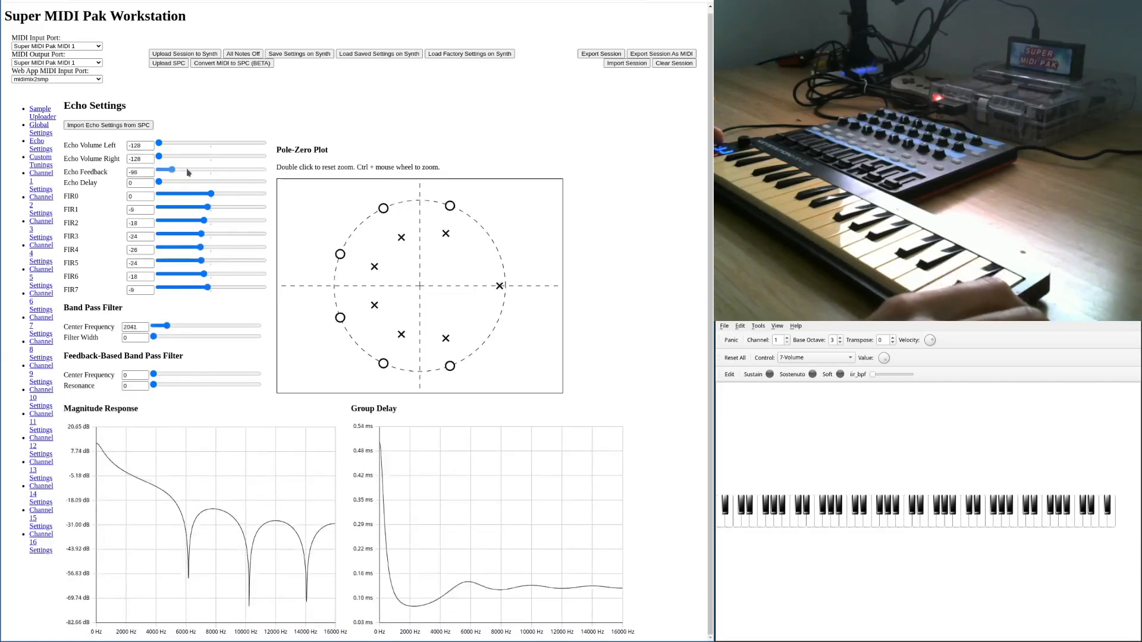
drag(167, 327, 179, 327)
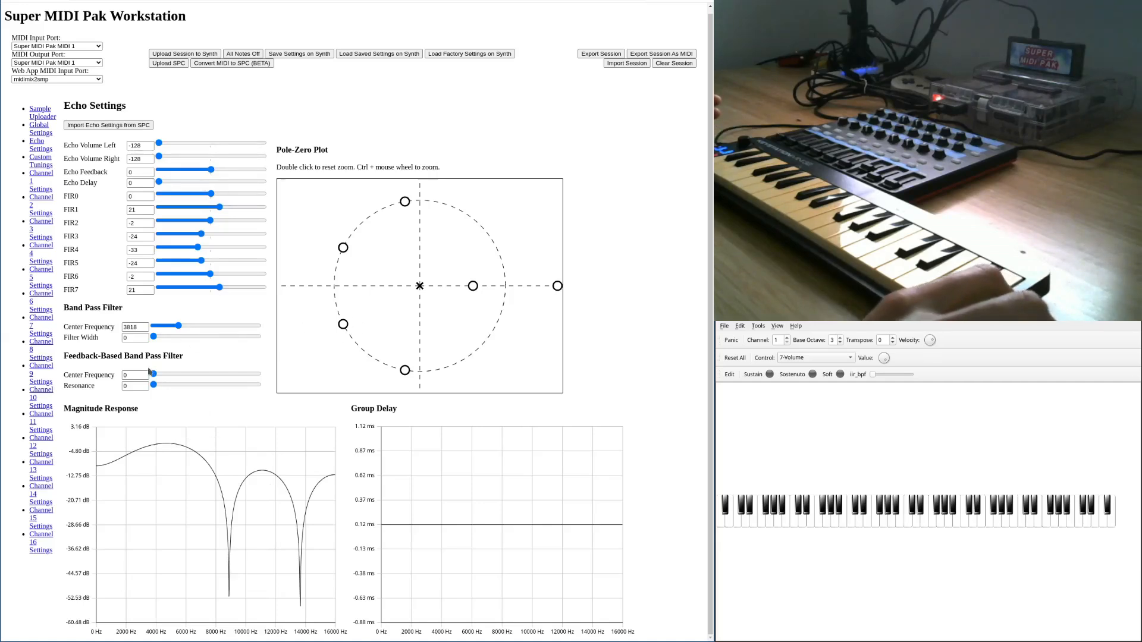
- Sweep the feedback-based band pass filter's center frequency through 8058, 7784, 12024 and 13049, ending at 9972
drag(154, 374, 207, 373)
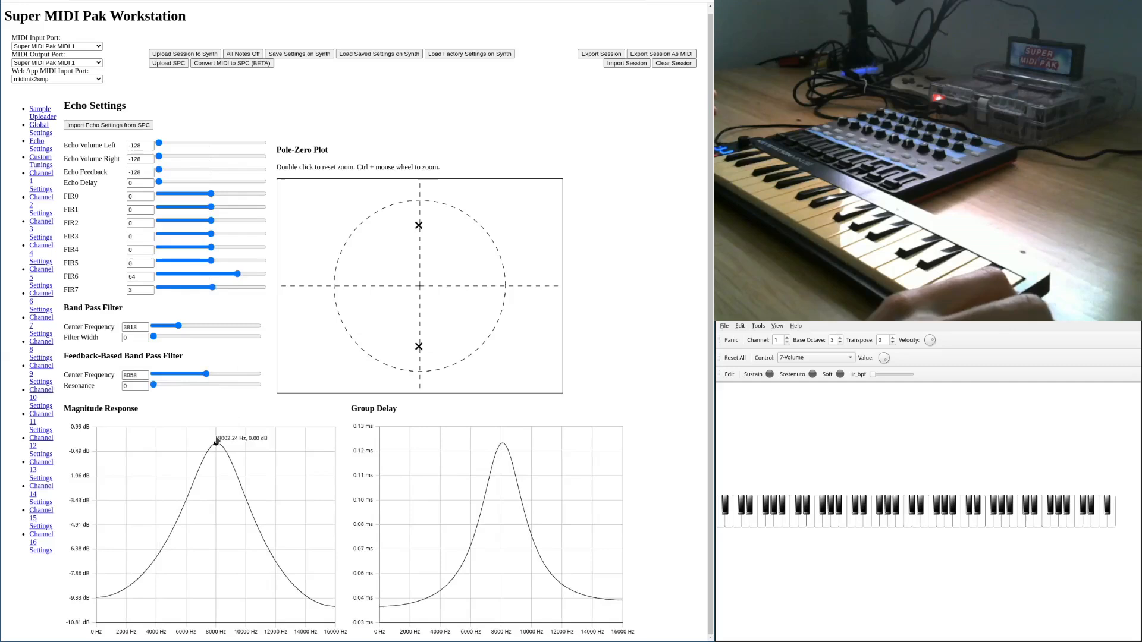
drag(206, 373, 204, 373)
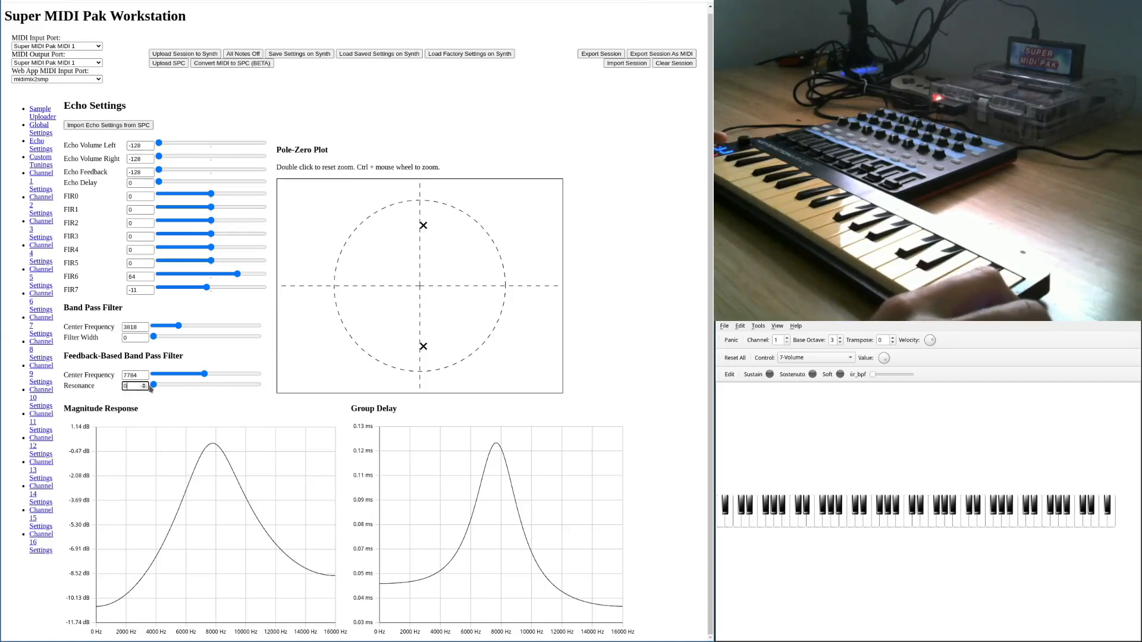
drag(196, 376, 232, 379)
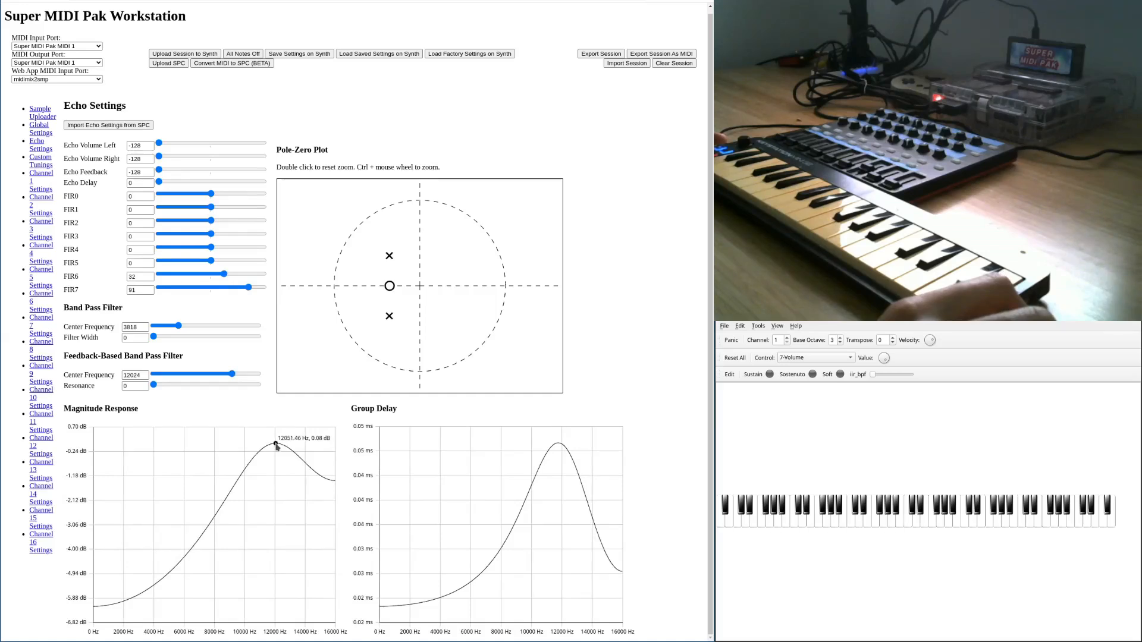
mouse_move(231, 377)
mouse_down()
mouse_move(172, 375)
mouse_move(240, 376)
mouse_up()
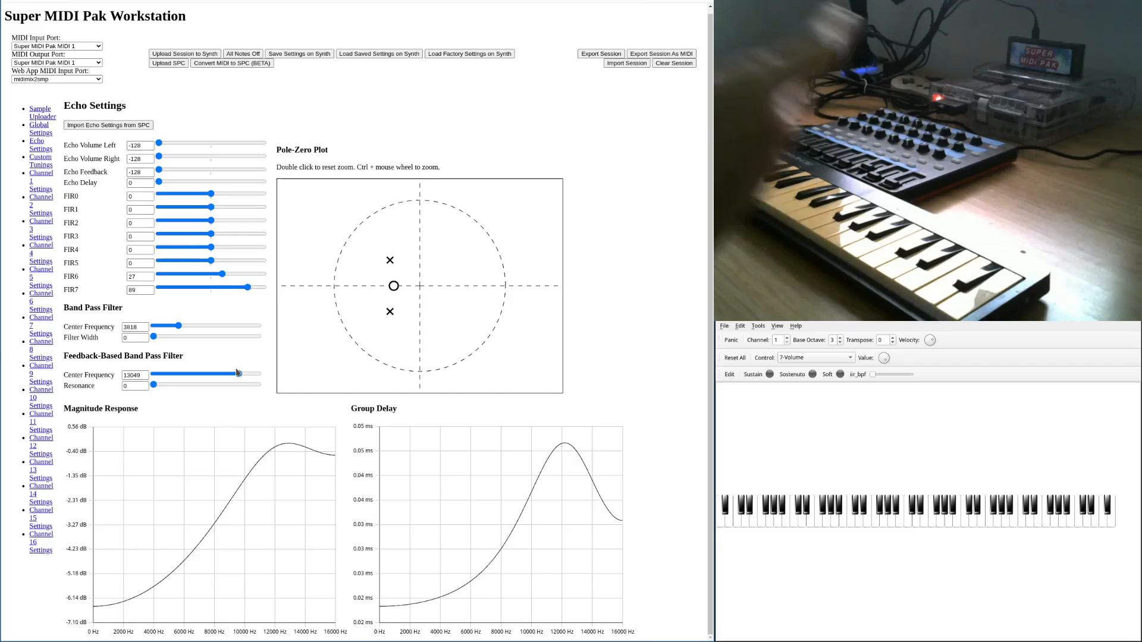
drag(238, 372, 219, 374)
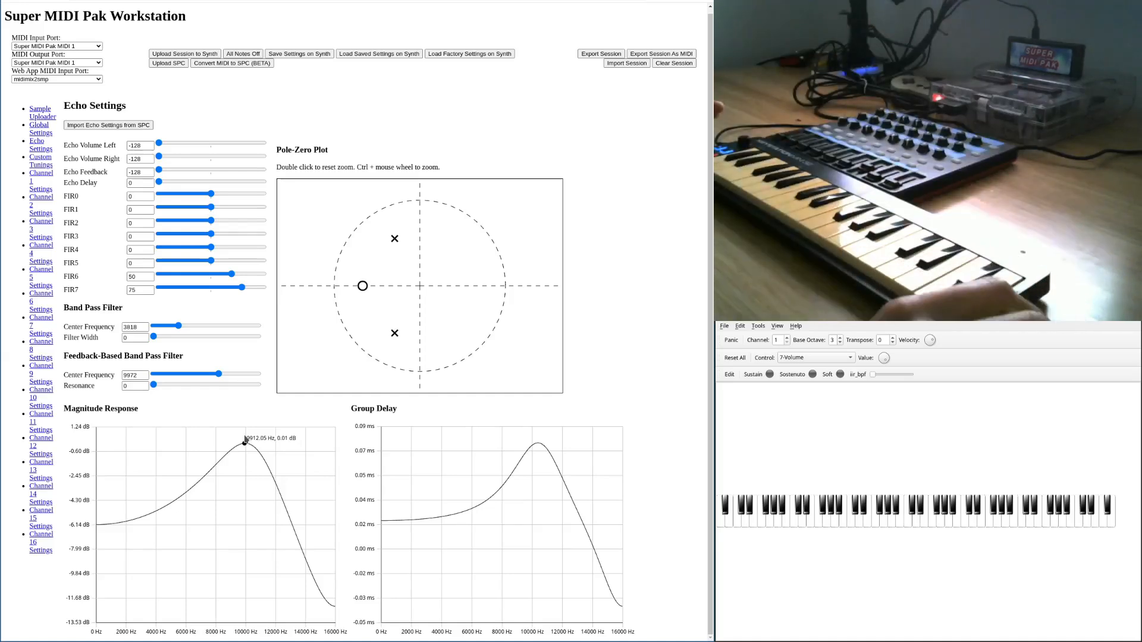
- Raise the feedback-based filter's resonance to 127 and adjust its center frequency through 5801 to about 4444
drag(219, 375, 265, 388)
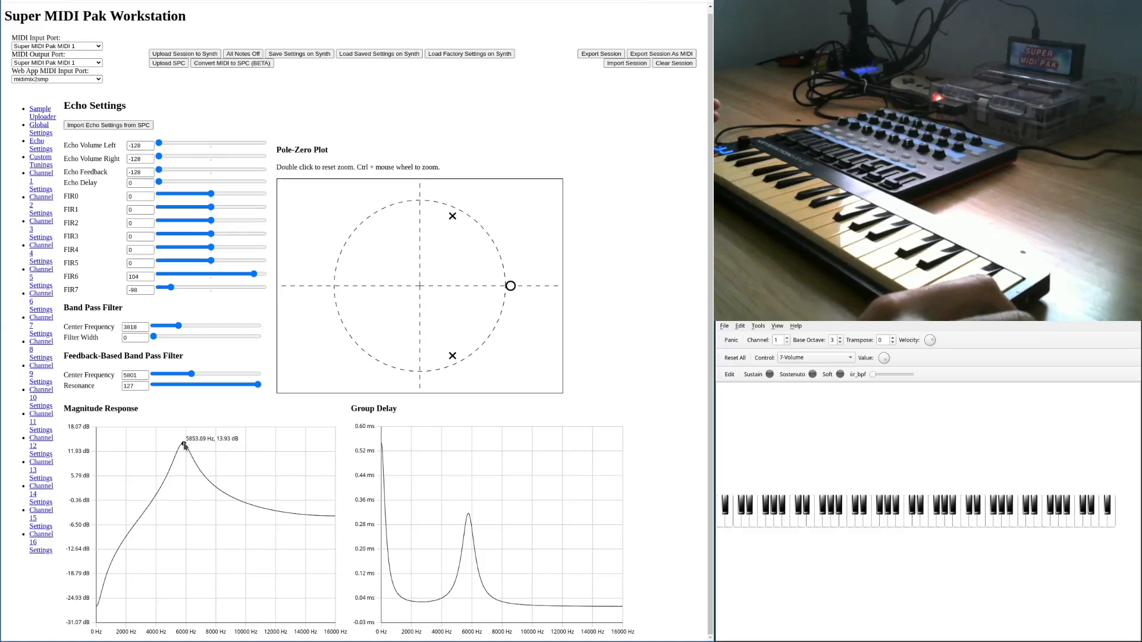
mouse_move(191, 379)
mouse_down()
mouse_move(153, 377)
mouse_move(238, 375)
mouse_move(207, 377)
mouse_up()
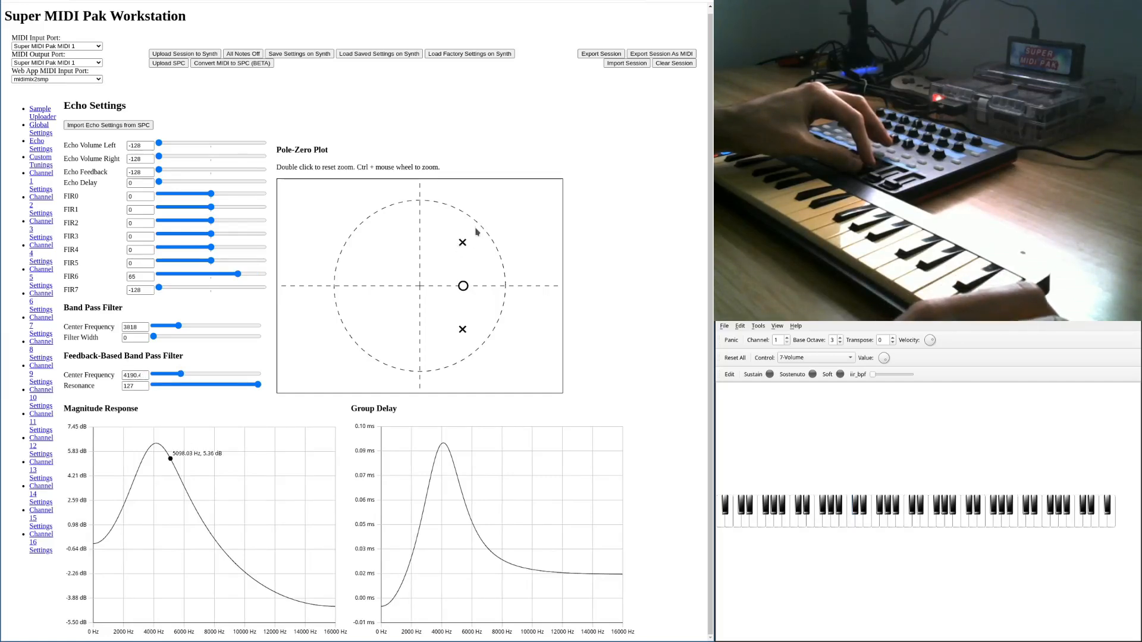
mouse_move(476, 236)
mouse_down()
mouse_move(420, 199)
mouse_move(467, 205)
mouse_move(470, 223)
mouse_up()
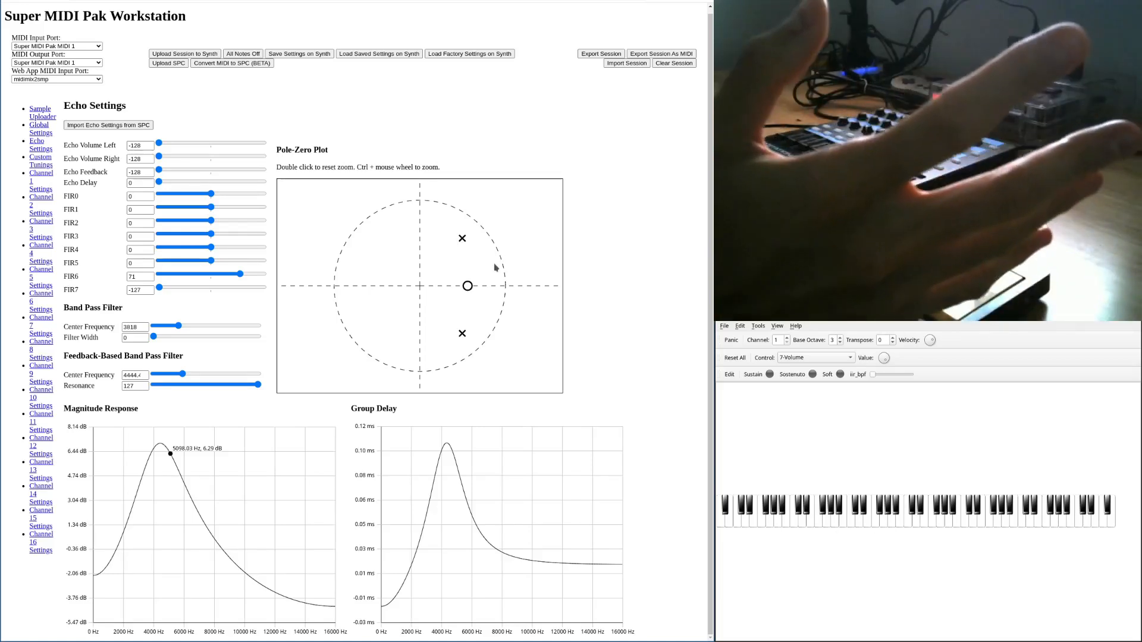
- Set the FIR6 coefficient to 127 and FIR7 to -128
click(221, 275)
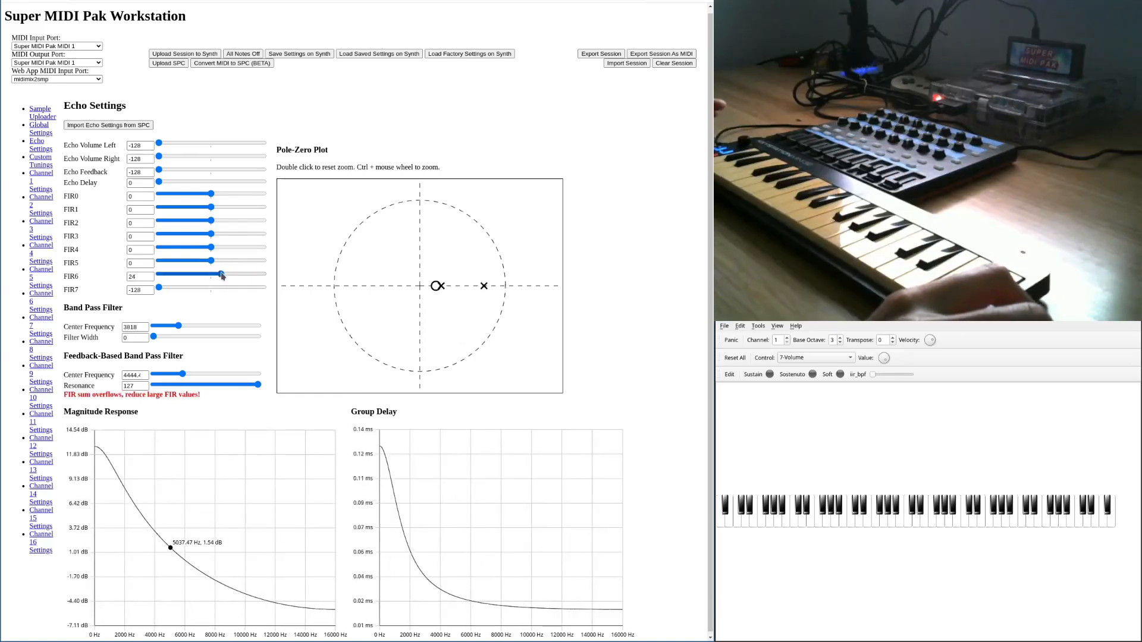
drag(221, 274, 282, 271)
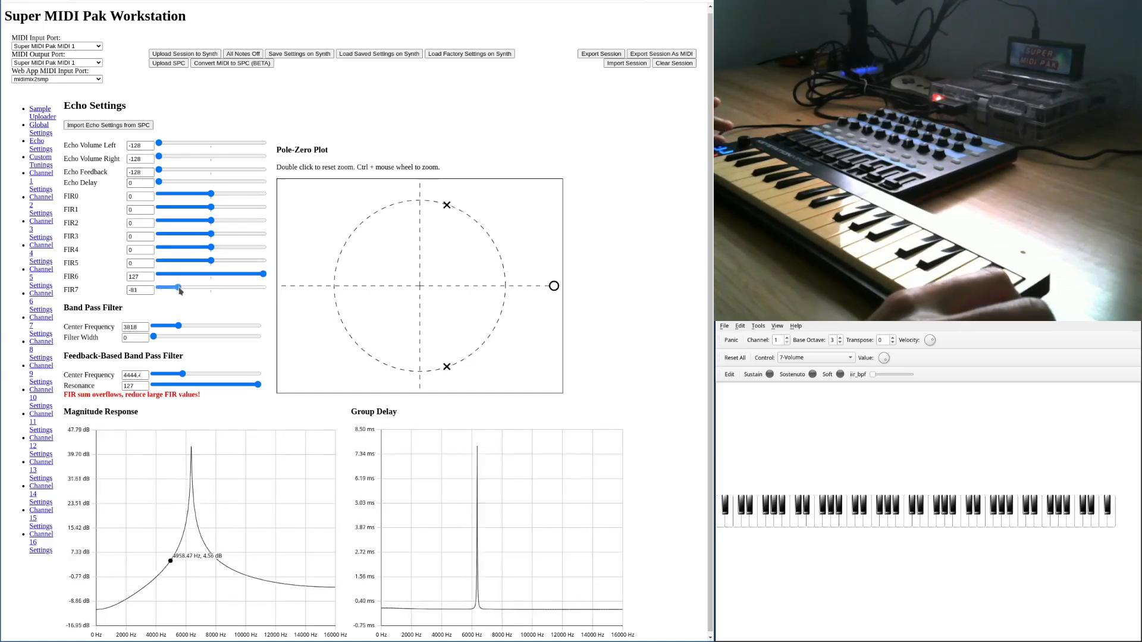
drag(180, 290, 146, 286)
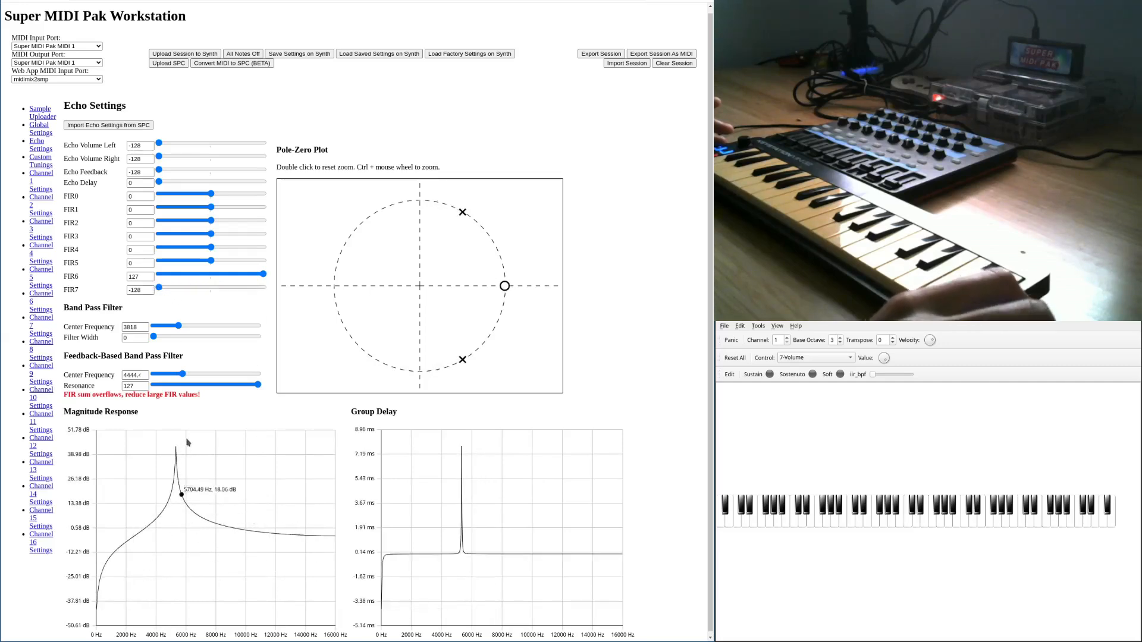
- Sweep FIR7 up to 127, reduce it to 123, and return it to -128
drag(159, 288, 271, 294)
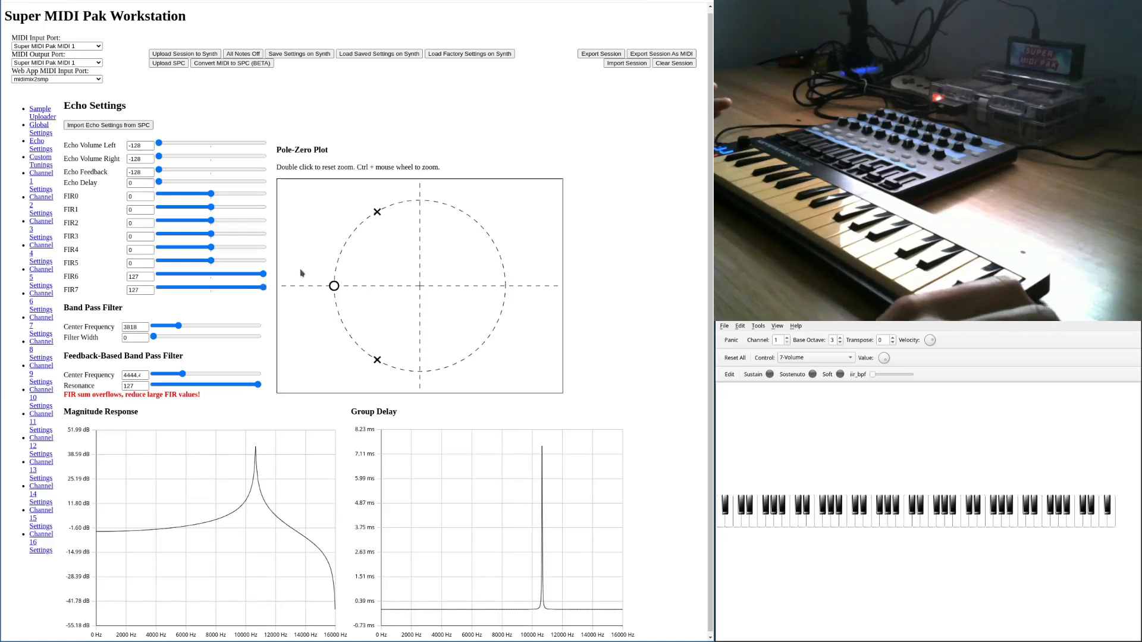
mouse_move(265, 293)
mouse_down()
mouse_move(198, 290)
mouse_move(260, 285)
mouse_up()
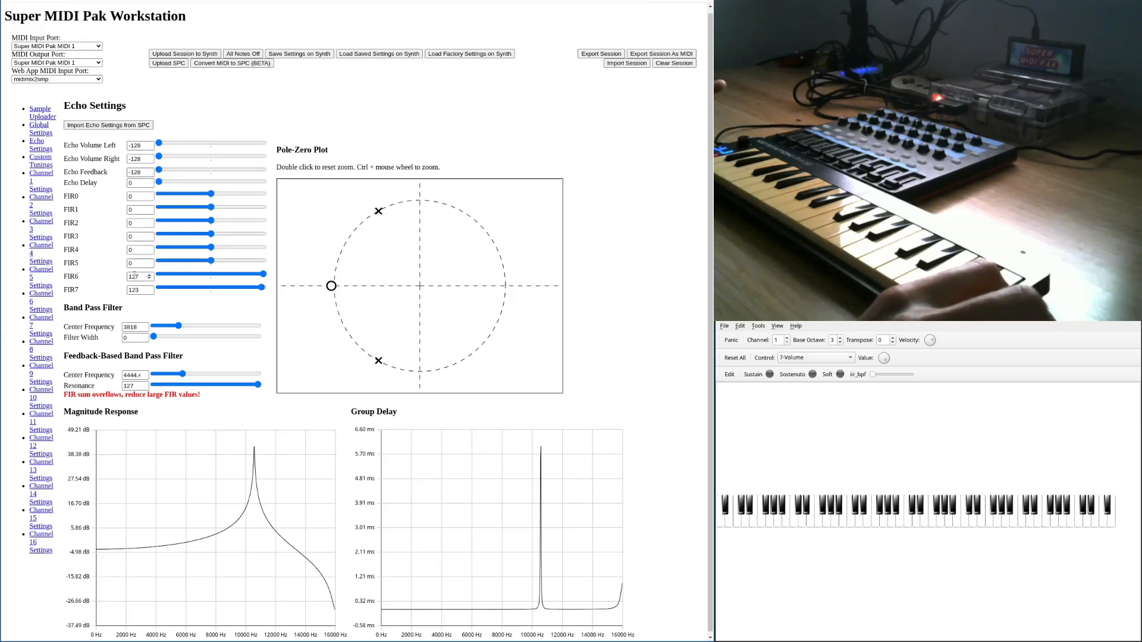
drag(262, 289, 156, 292)
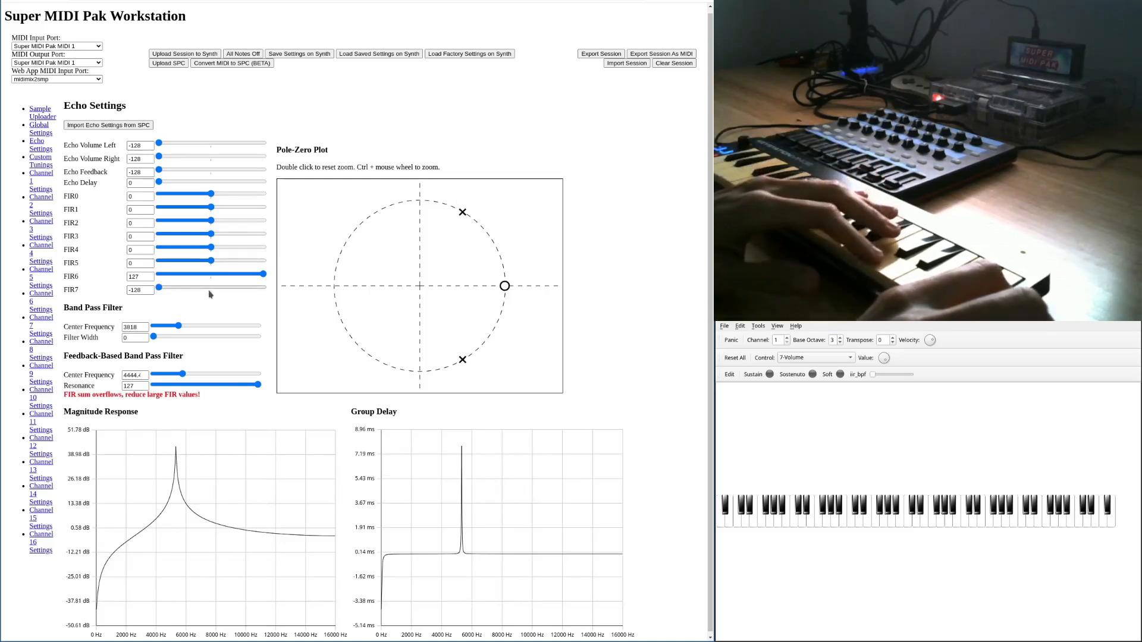
mouse_move(165, 290)
mouse_down()
mouse_move(233, 291)
mouse_move(156, 291)
mouse_up()
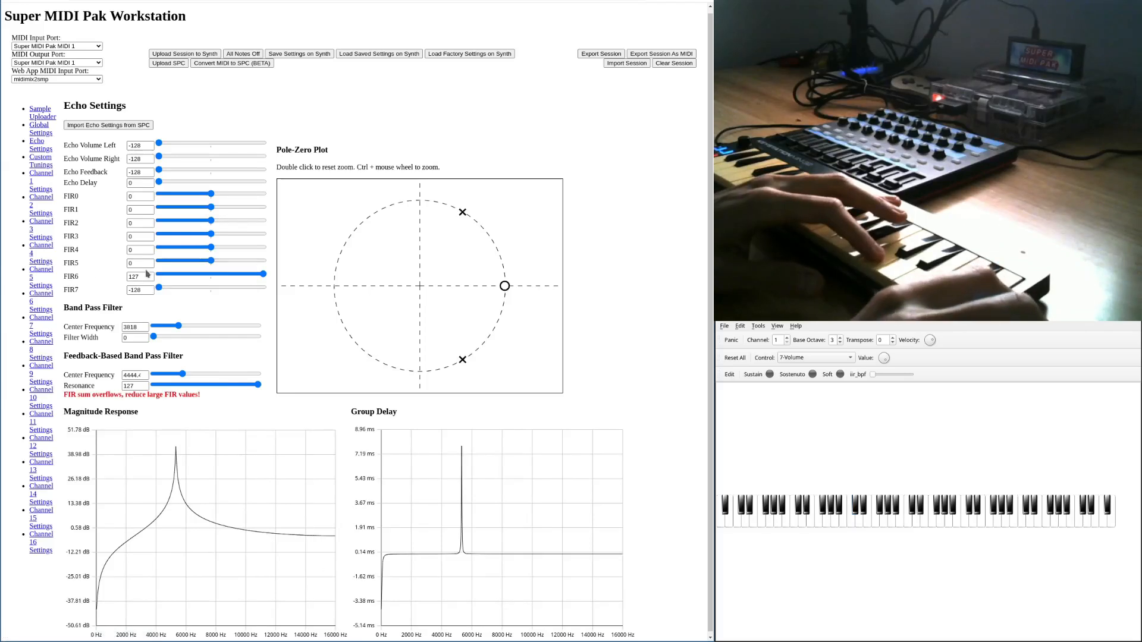
- Lower FIR6 to 120 and raise FIR7 to 93
drag(264, 276, 262, 276)
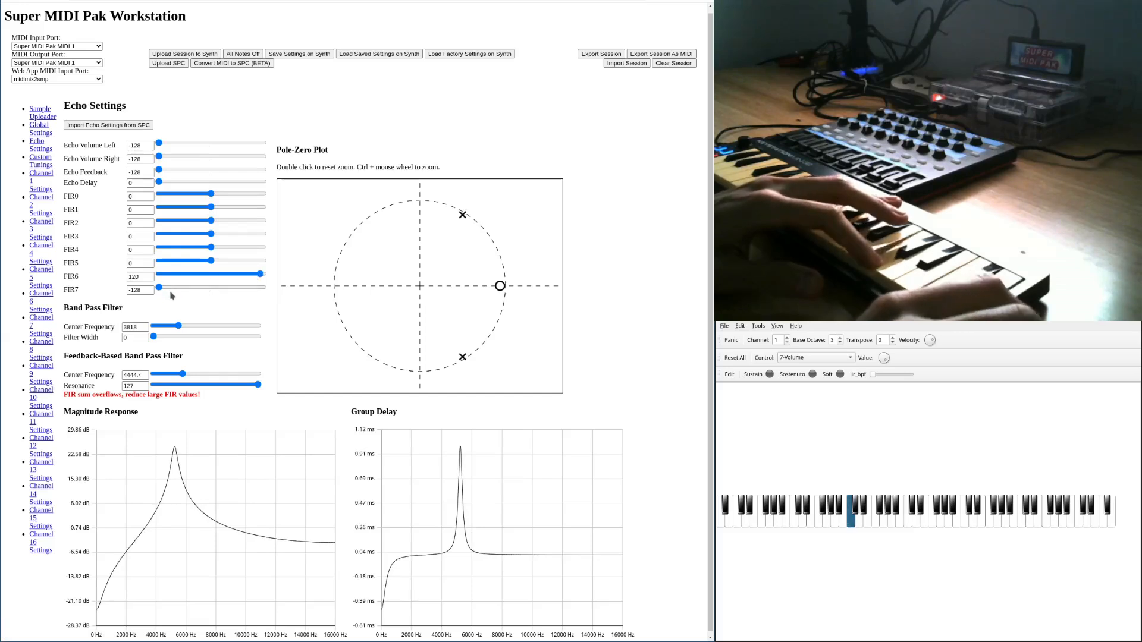
drag(160, 290, 250, 285)
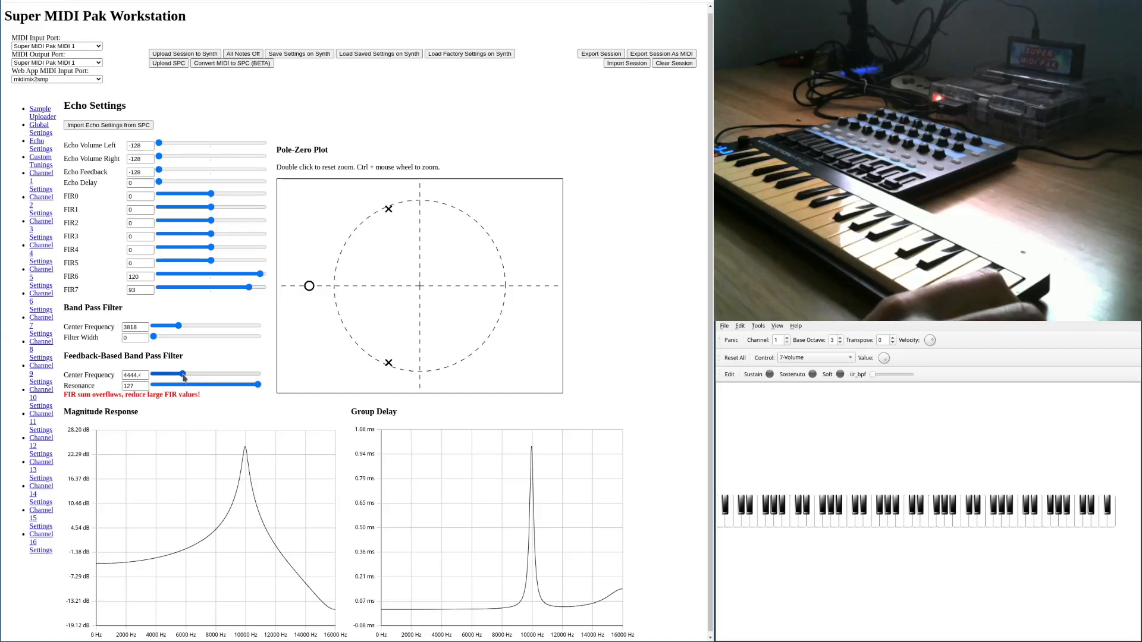
- Set the feedback-based band pass filter's center frequency to 0 and its resonance to 96
drag(183, 376, 156, 380)
drag(257, 387, 226, 387)
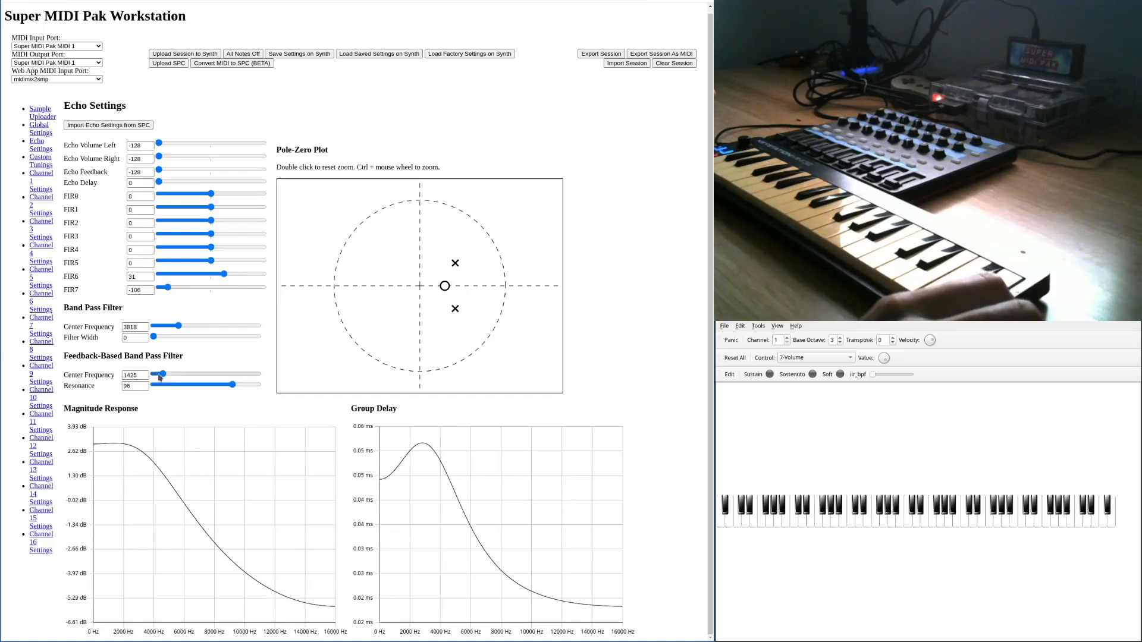
mouse_move(160, 376)
mouse_down()
mouse_move(218, 371)
mouse_move(152, 370)
mouse_up()
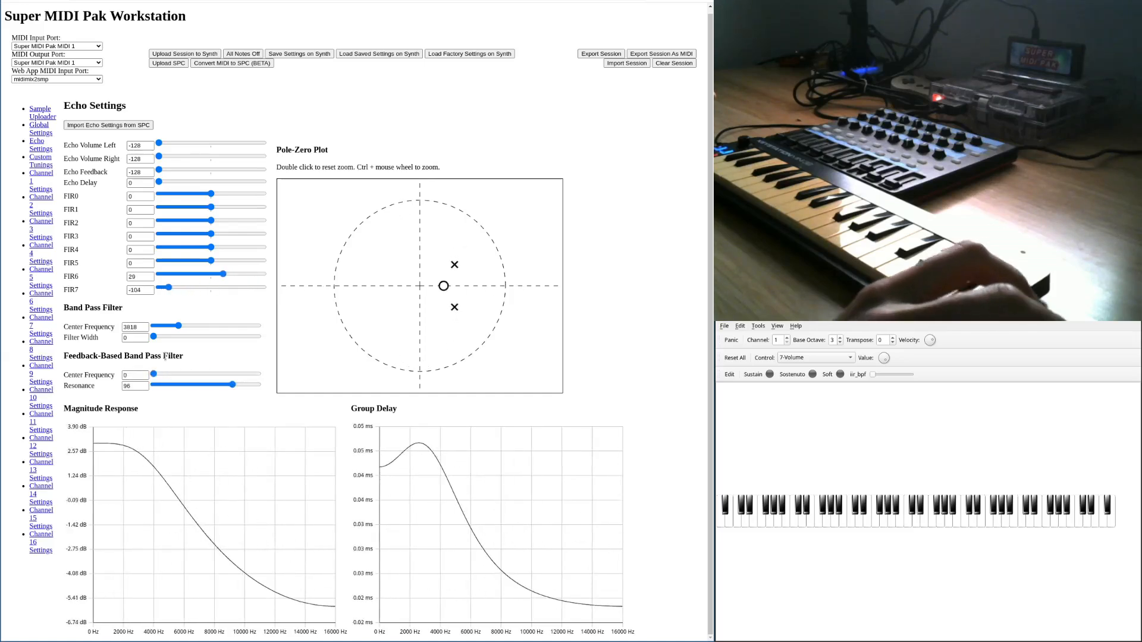